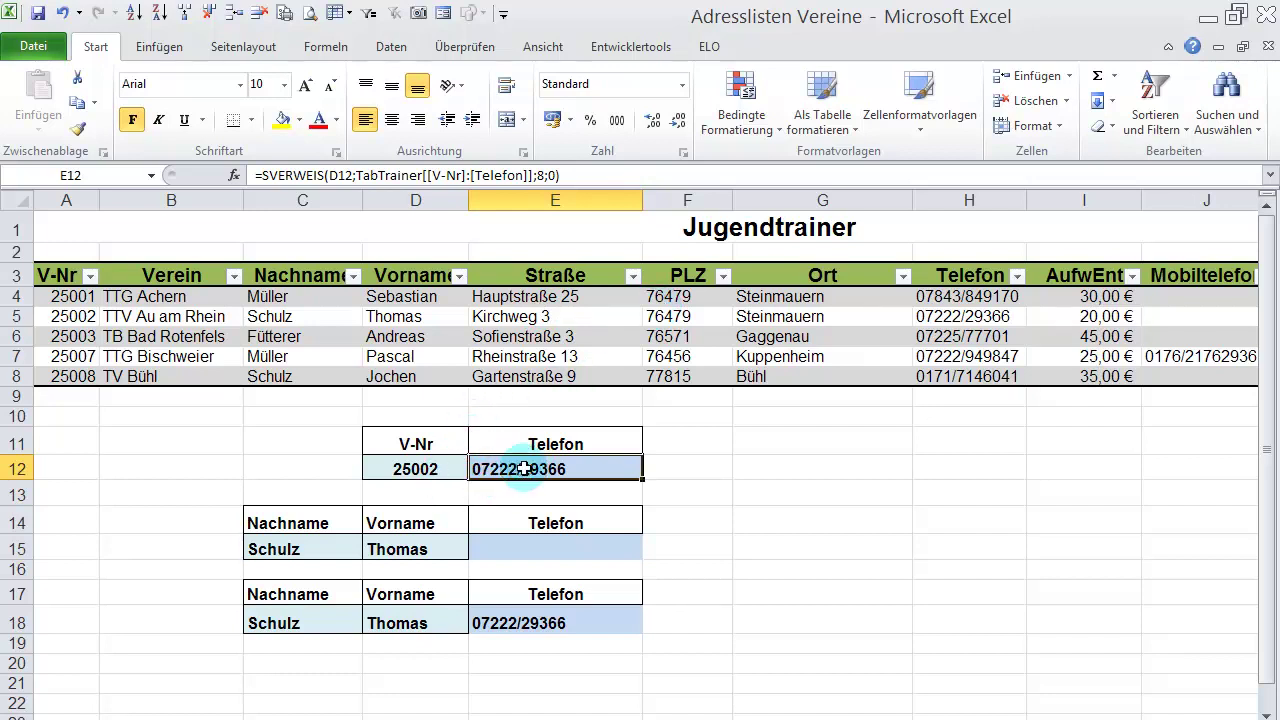
# - Review the existing E12 lookup formula and the V-Nr list in D12, keeping 25002
pyautogui.doubleClick(524, 468)
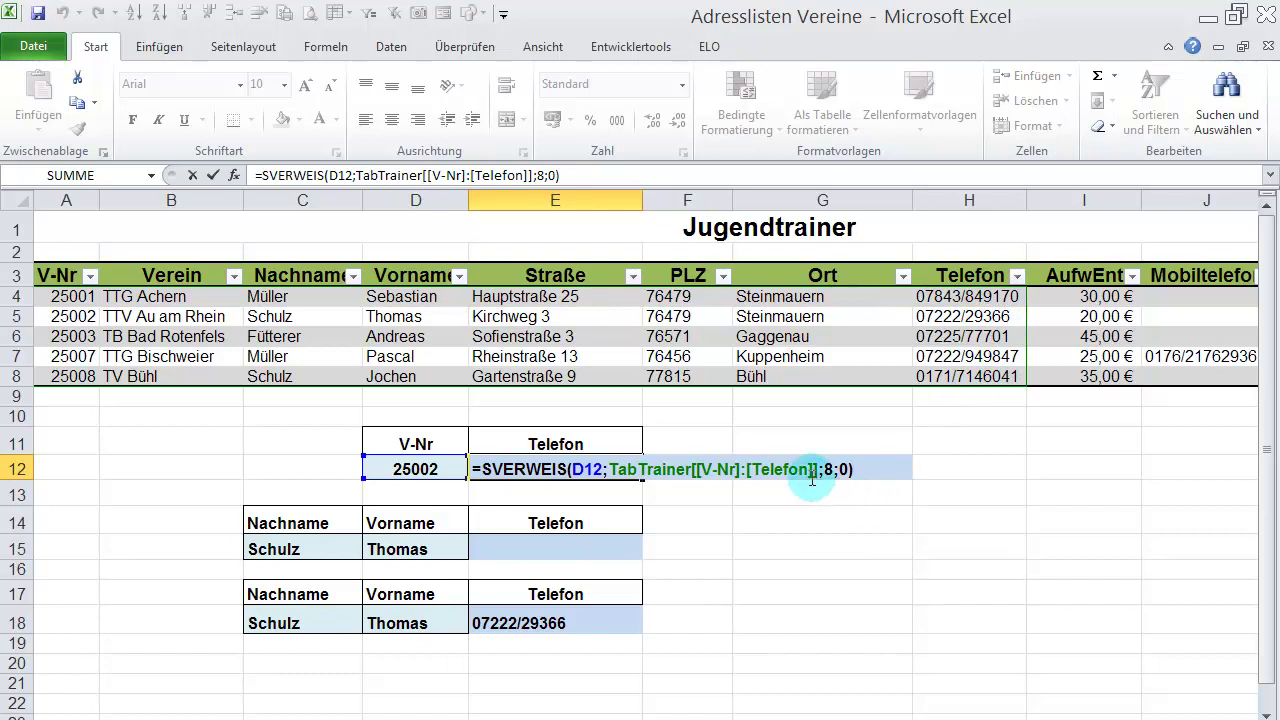
pyautogui.hotkey('ctrl', 'Return')
pyautogui.click(432, 465)
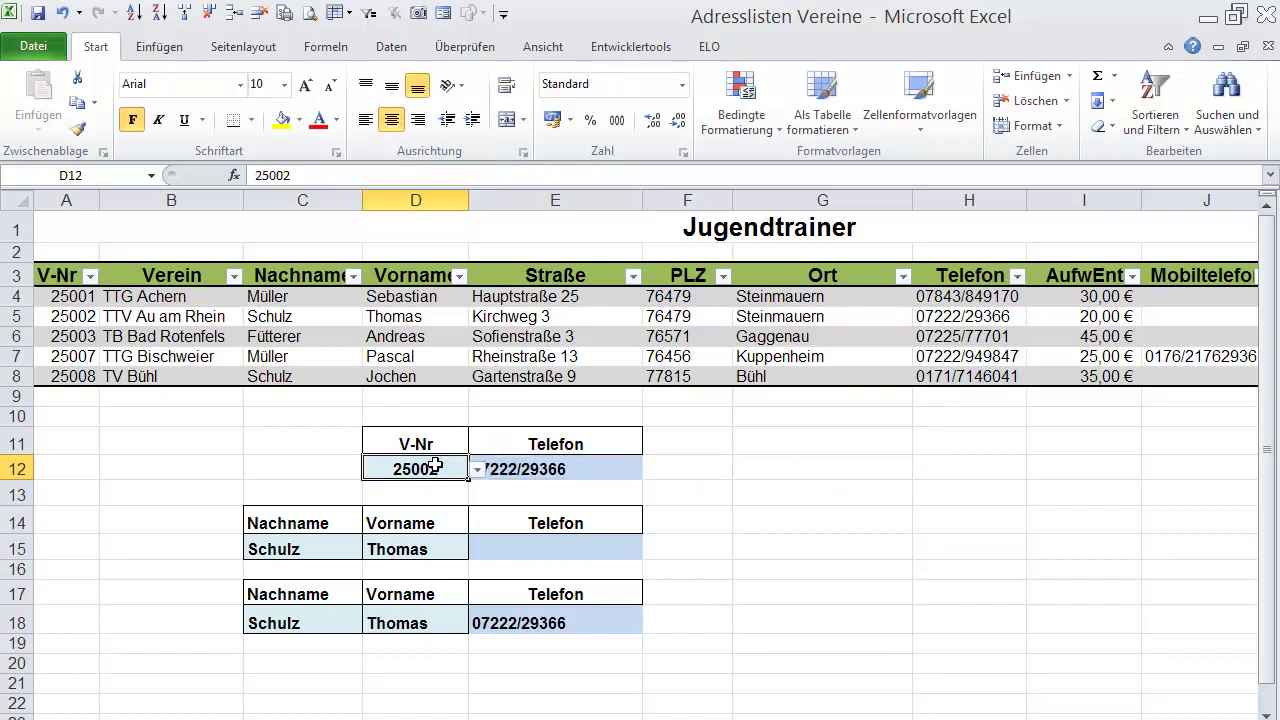
pyautogui.click(477, 469)
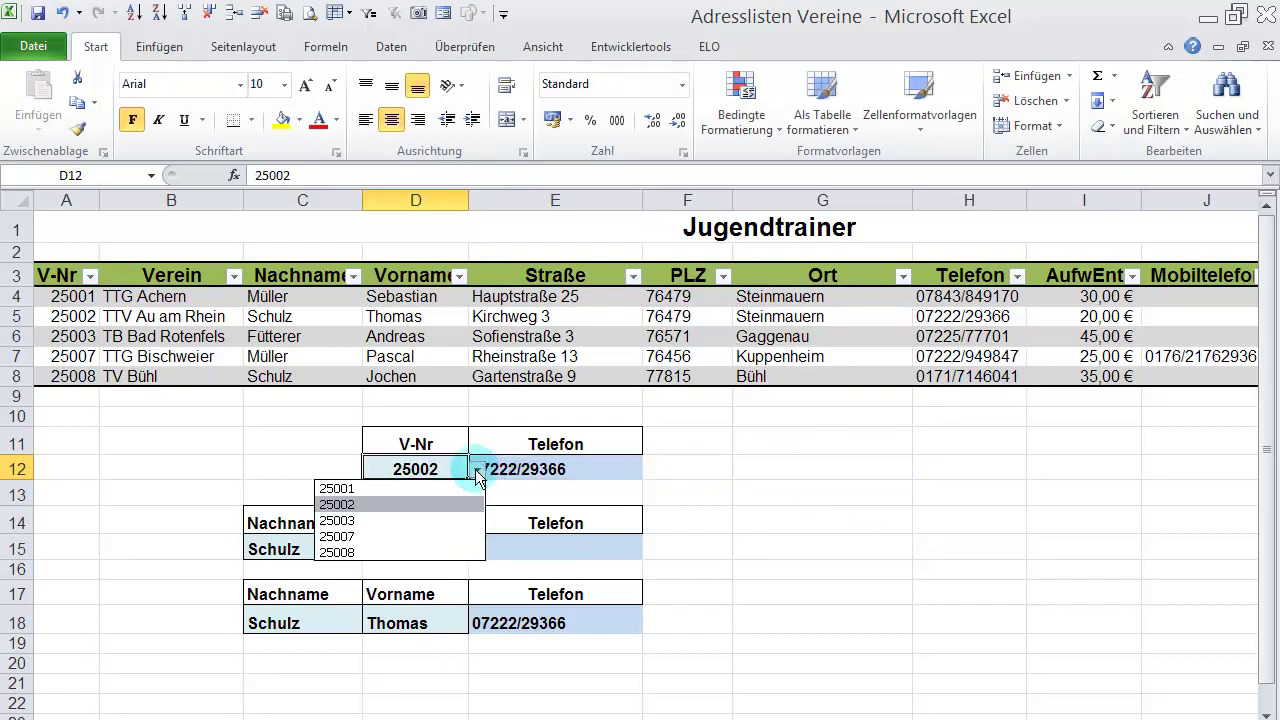
pyautogui.click(477, 469)
pyautogui.click(533, 469)
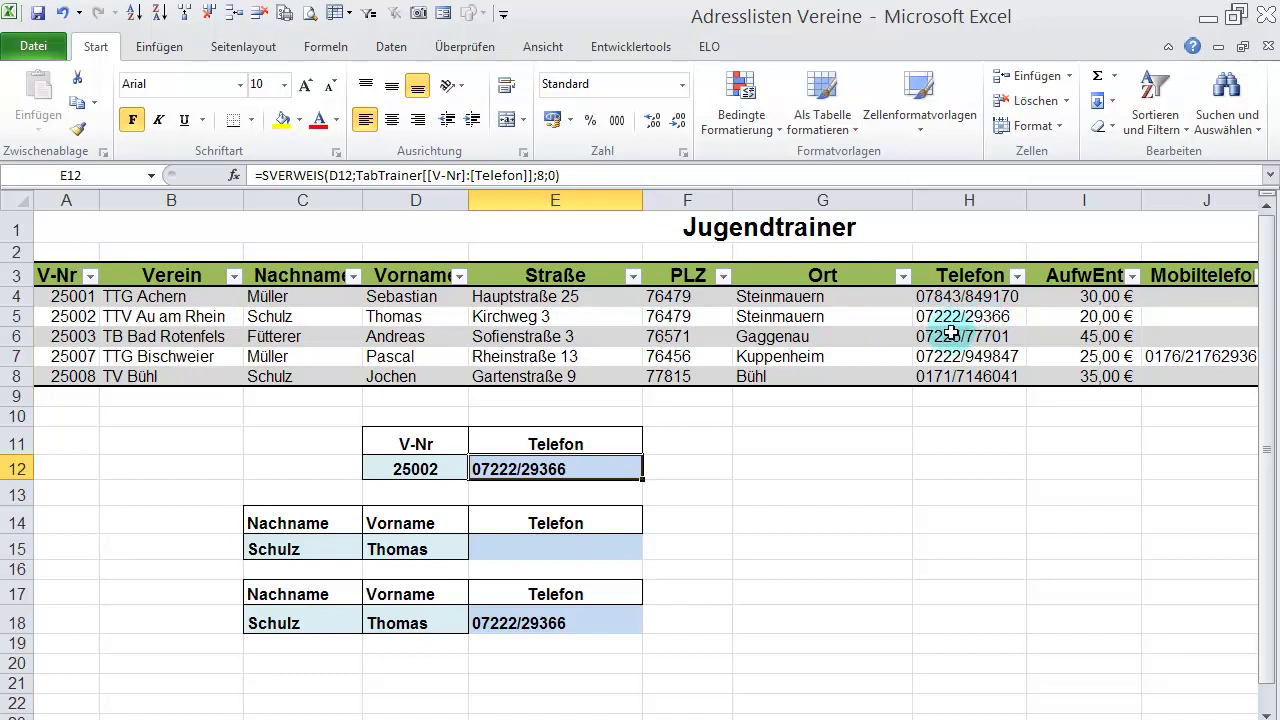
# - Point out the duplicate Müller last names in C4 and C7
pyautogui.click(275, 297)
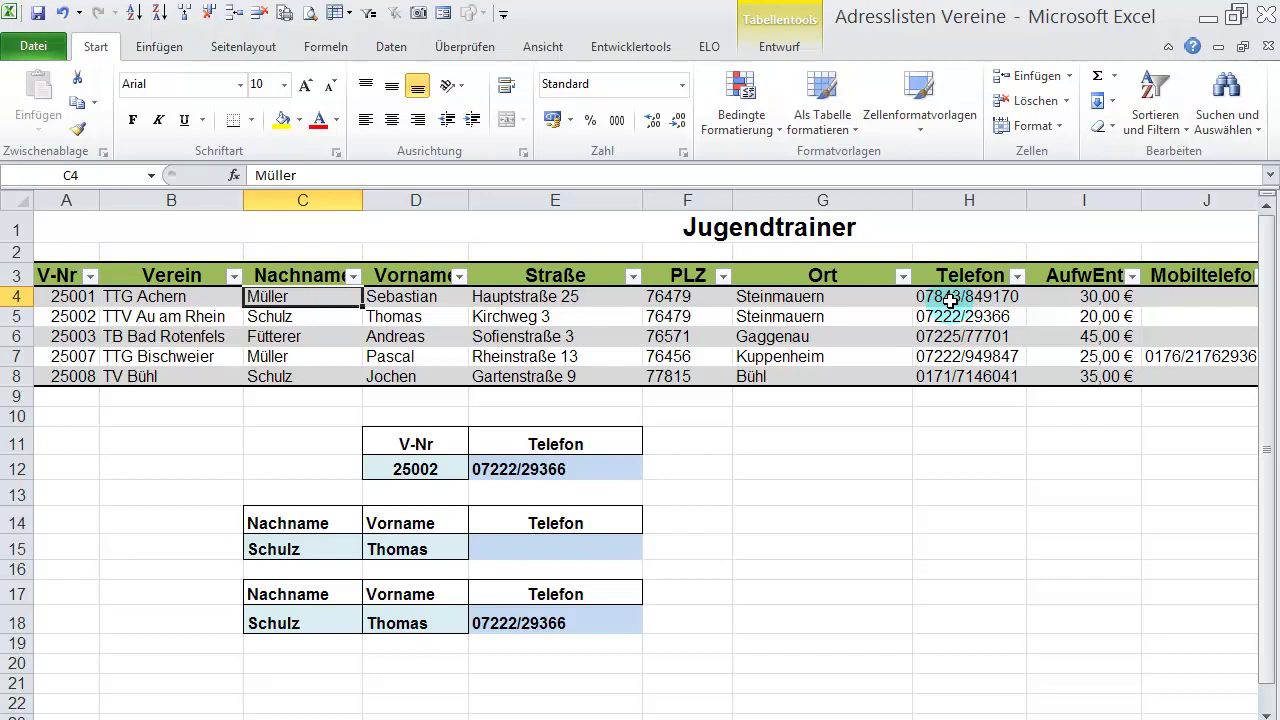
pyautogui.click(270, 357)
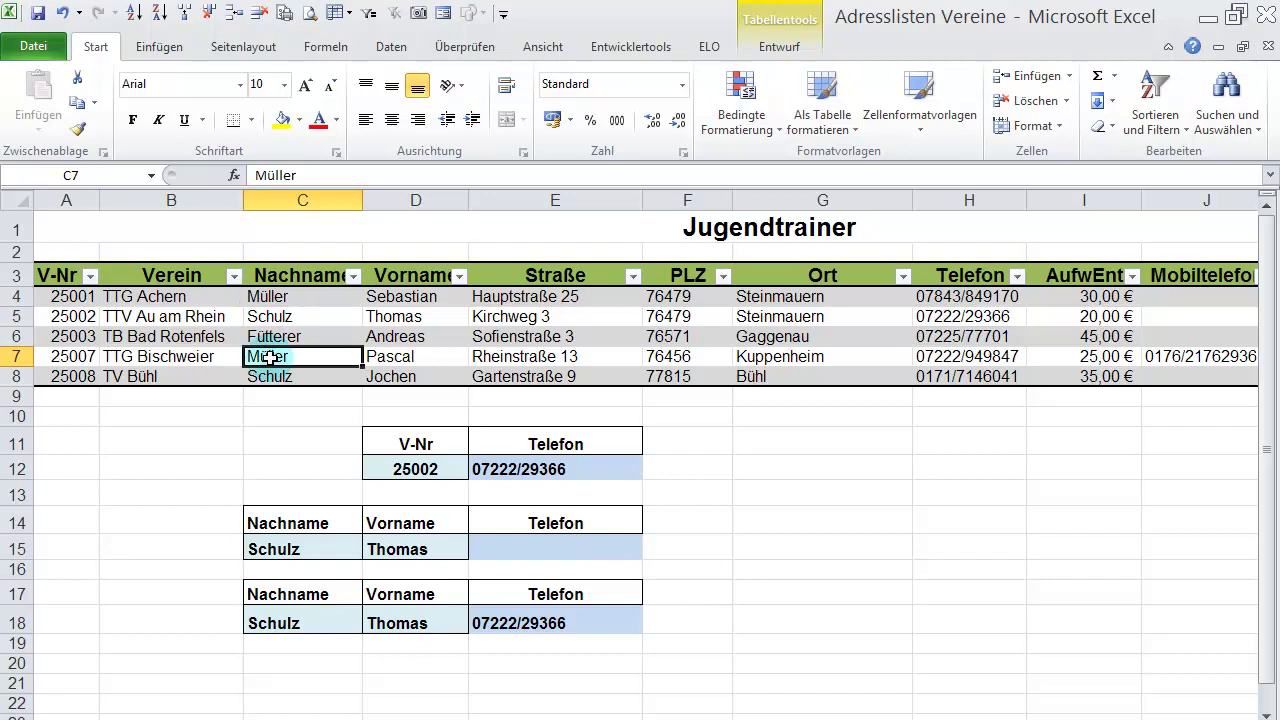
pyautogui.click(270, 296)
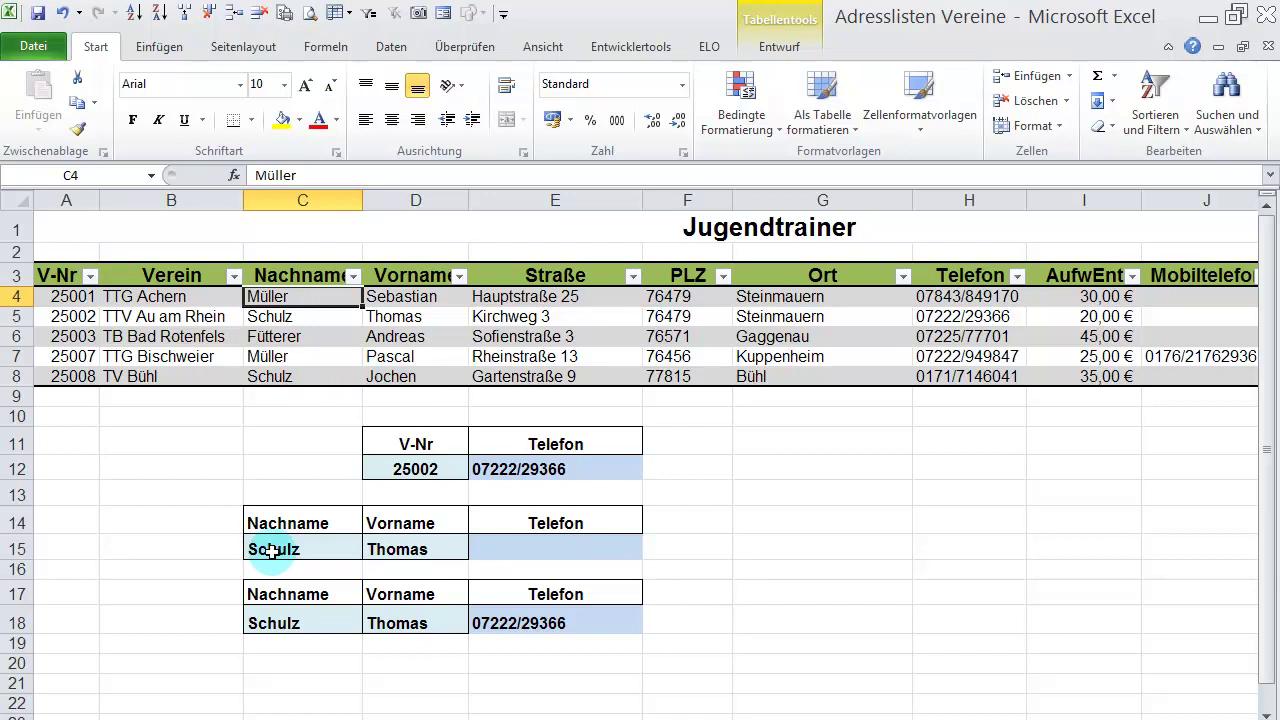
# - Start E15 with =index(TabTrainer[Telefon]; using the Telefon column H4:H8
pyautogui.click(500, 549)
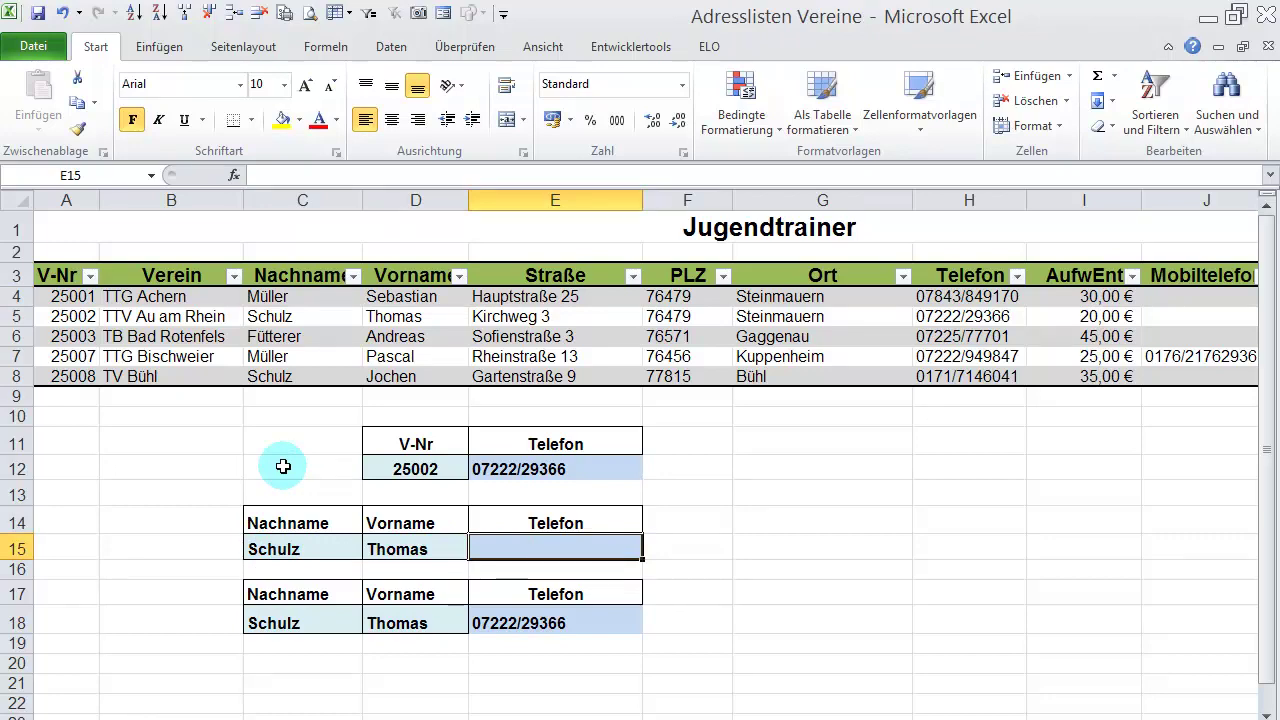
pyautogui.write('=index(')
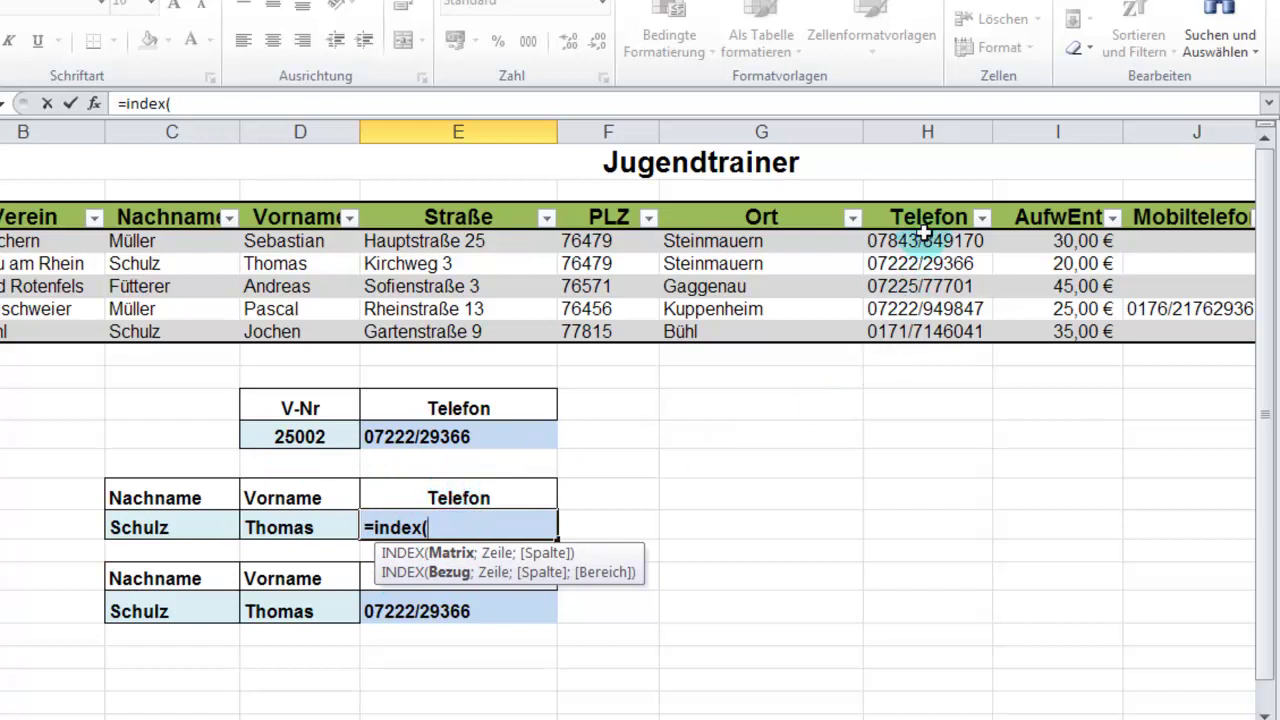
pyautogui.moveTo(925, 234); pyautogui.dragTo(921, 331)
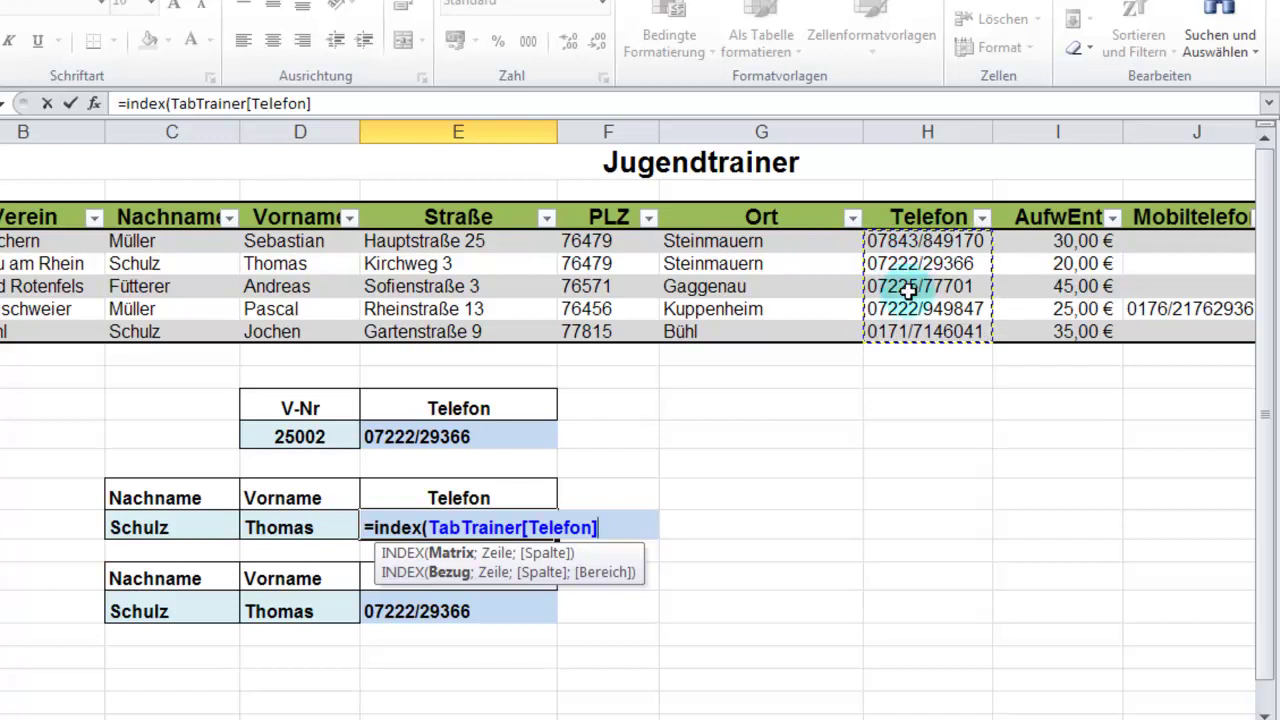
pyautogui.write(';')
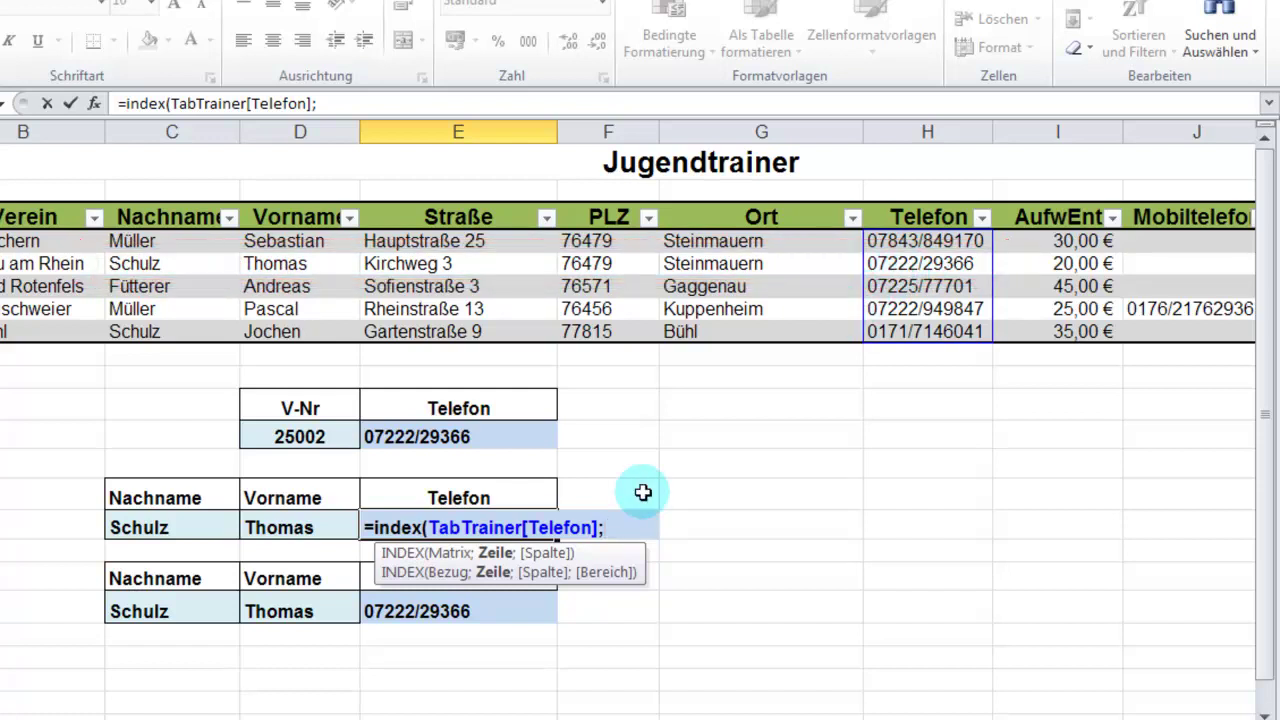
# - Append vergleich(C15&D15; so the lookup value joins last name and first name
pyautogui.write('ver')
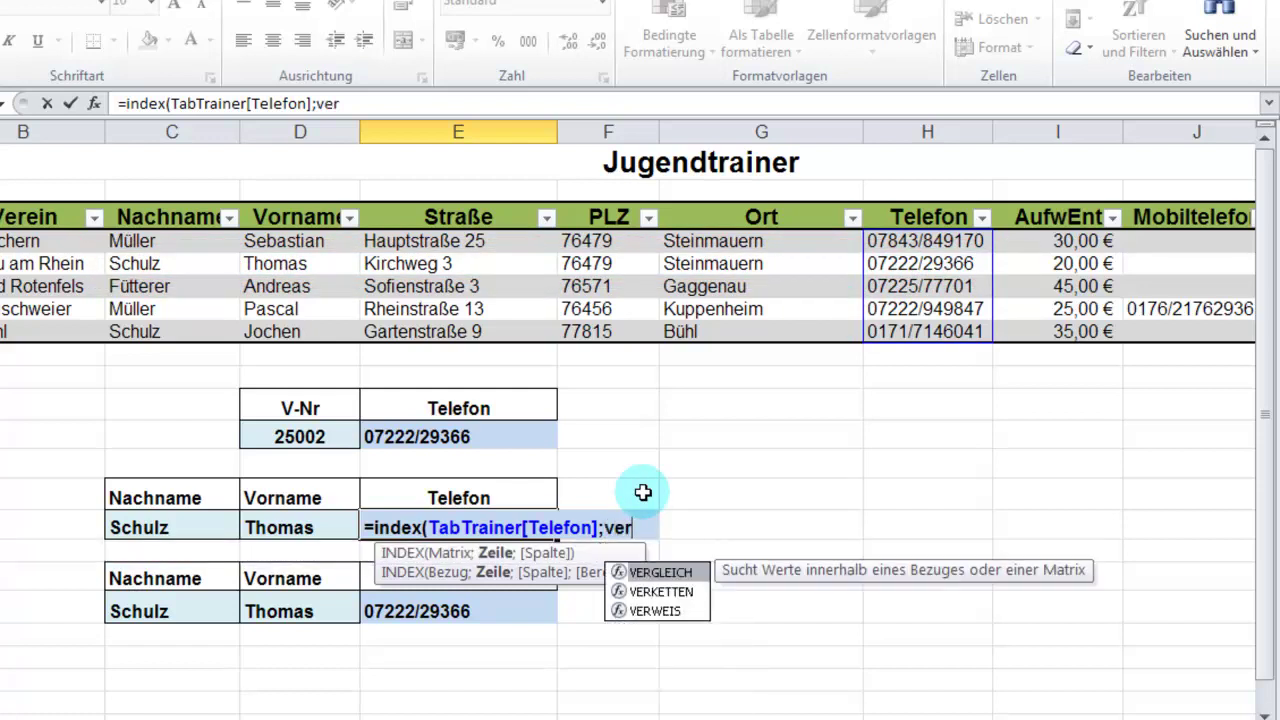
pyautogui.write('gleich(')
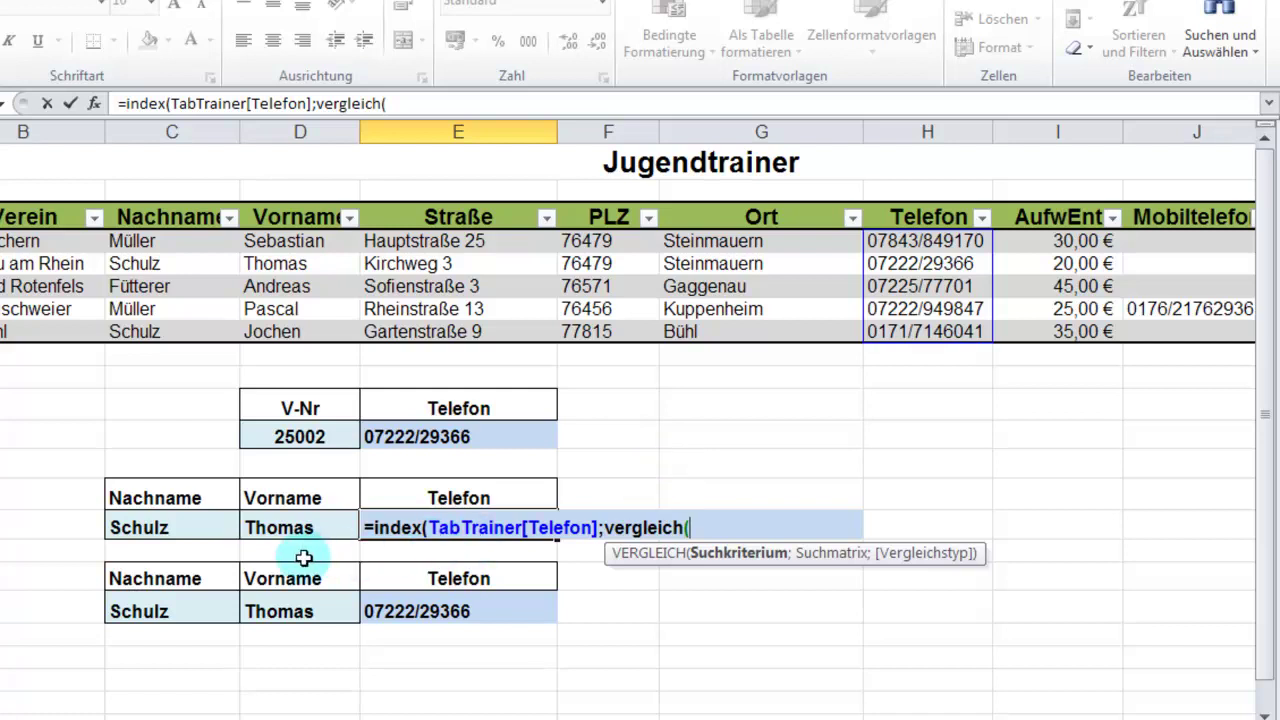
pyautogui.click(173, 526)
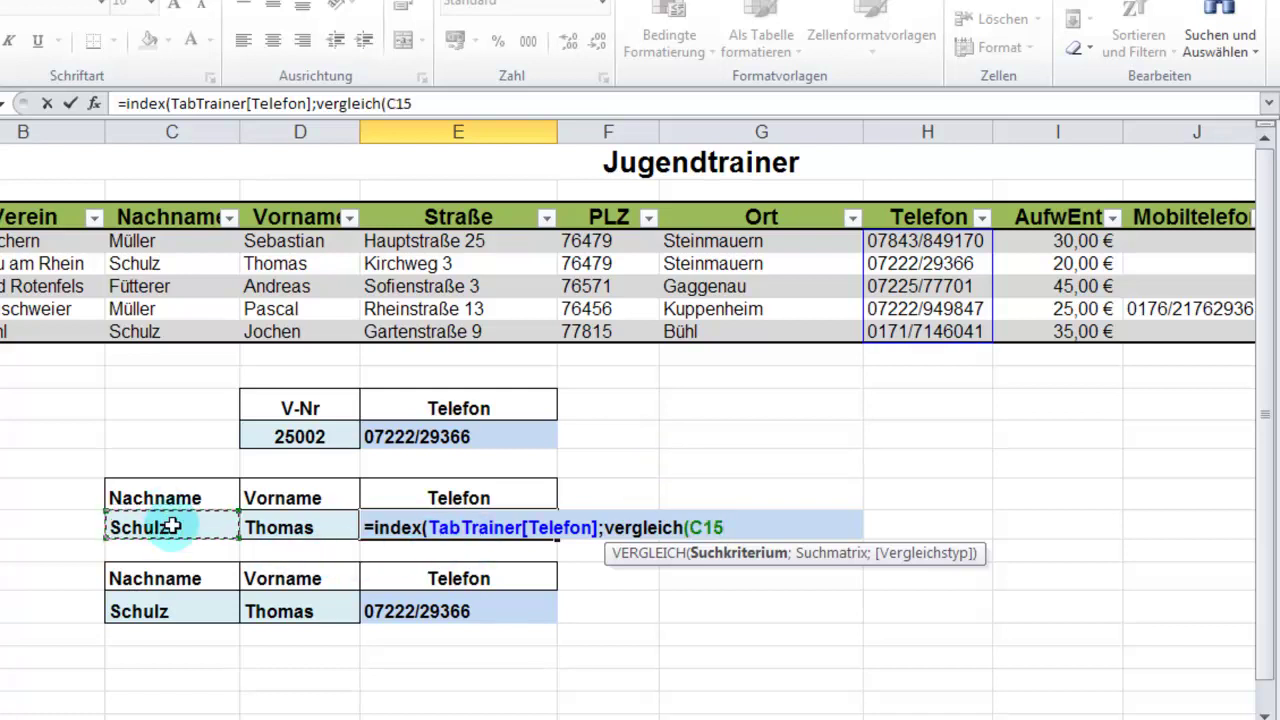
pyautogui.write('&')
pyautogui.click(258, 524)
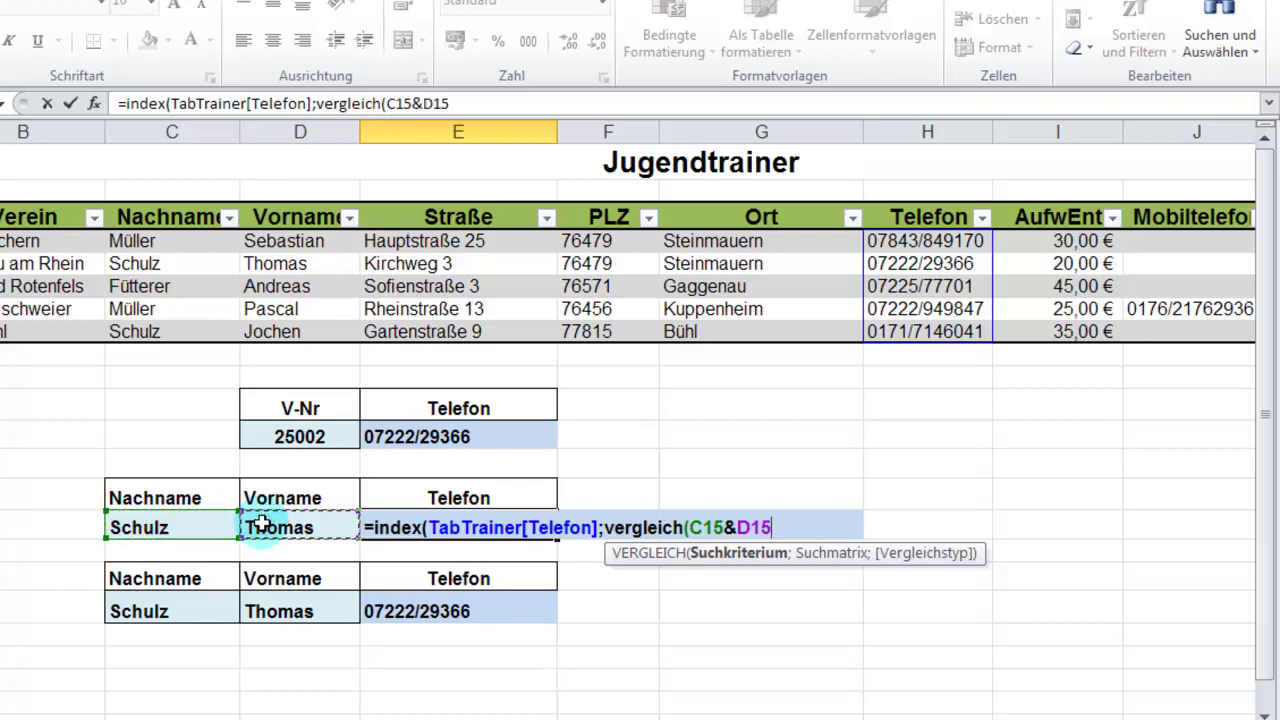
pyautogui.write(';')
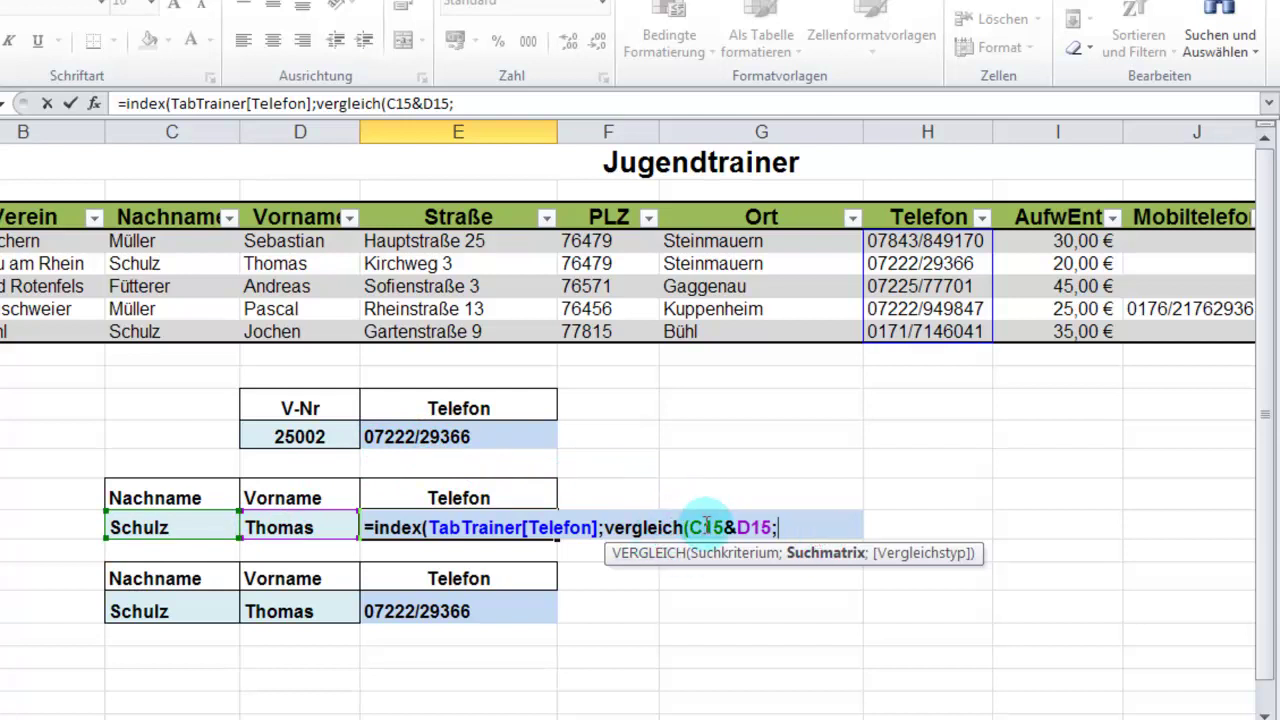
# - Use TabTrainer[Nachname]&TabTrainer[Vorname] as the match range with 0 for exact match, closing with ;0))
pyautogui.moveTo(131, 241); pyautogui.dragTo(133, 326)
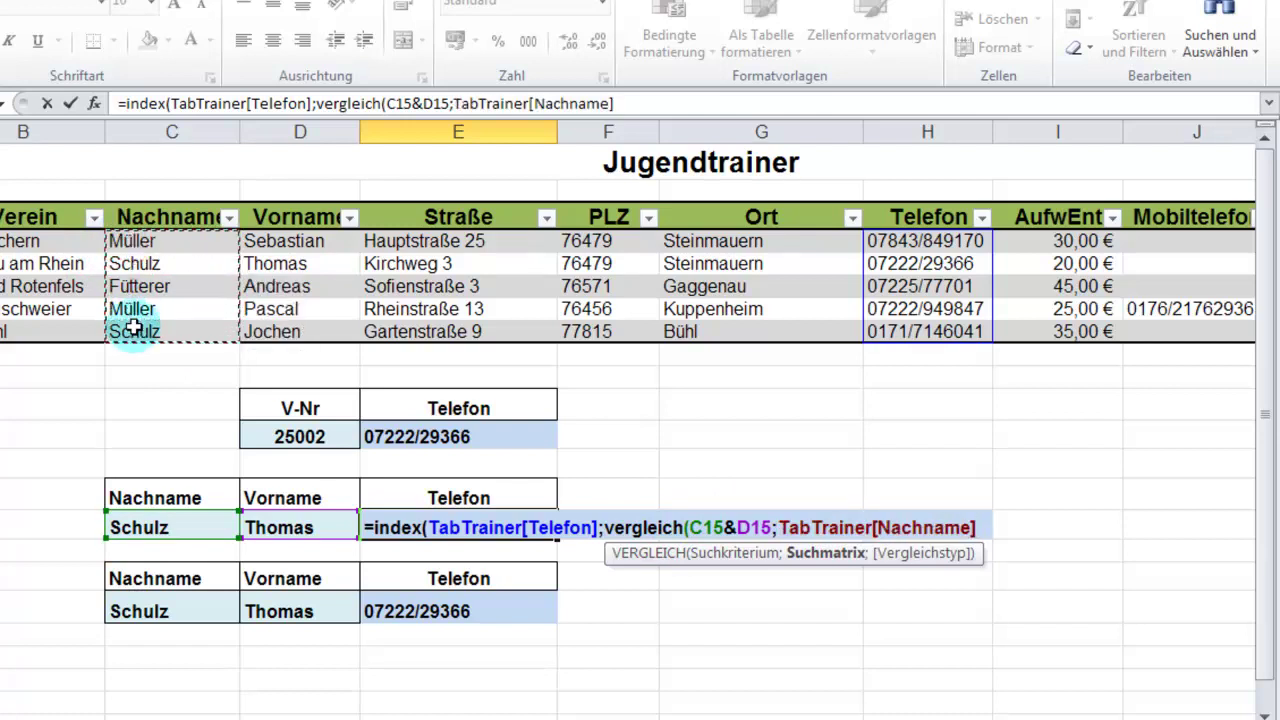
pyautogui.write('&')
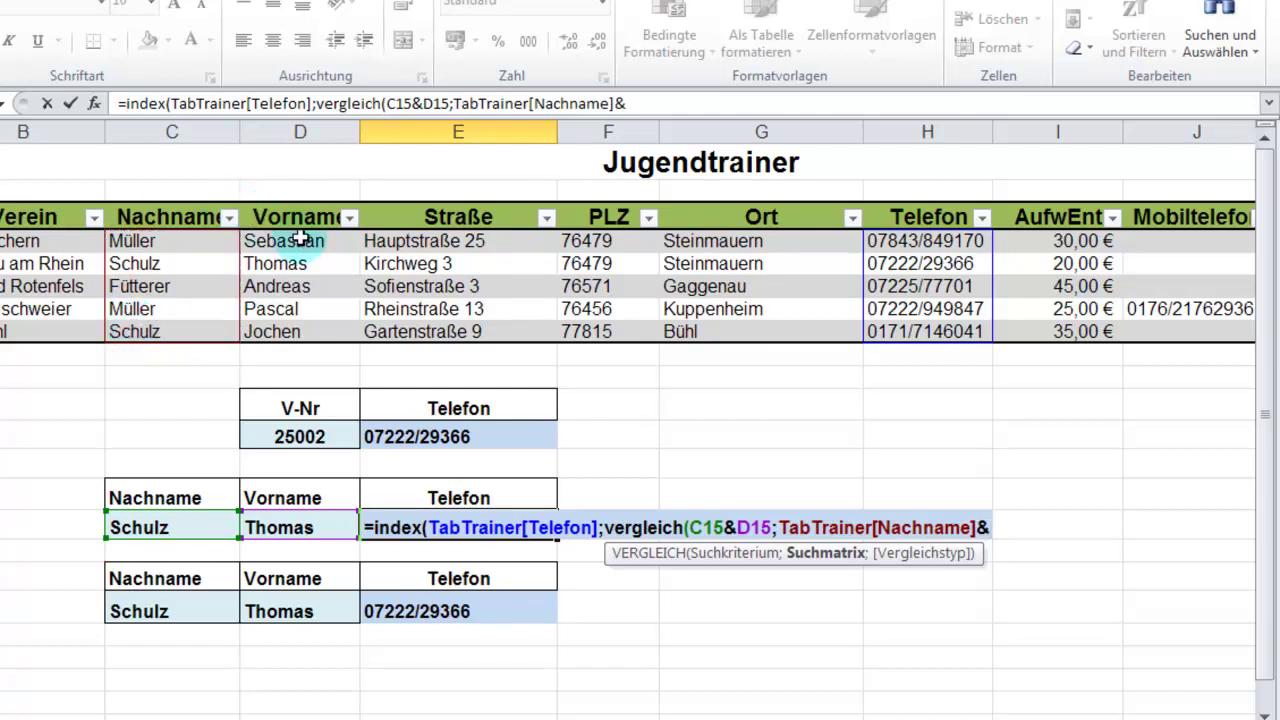
pyautogui.click(300, 240)
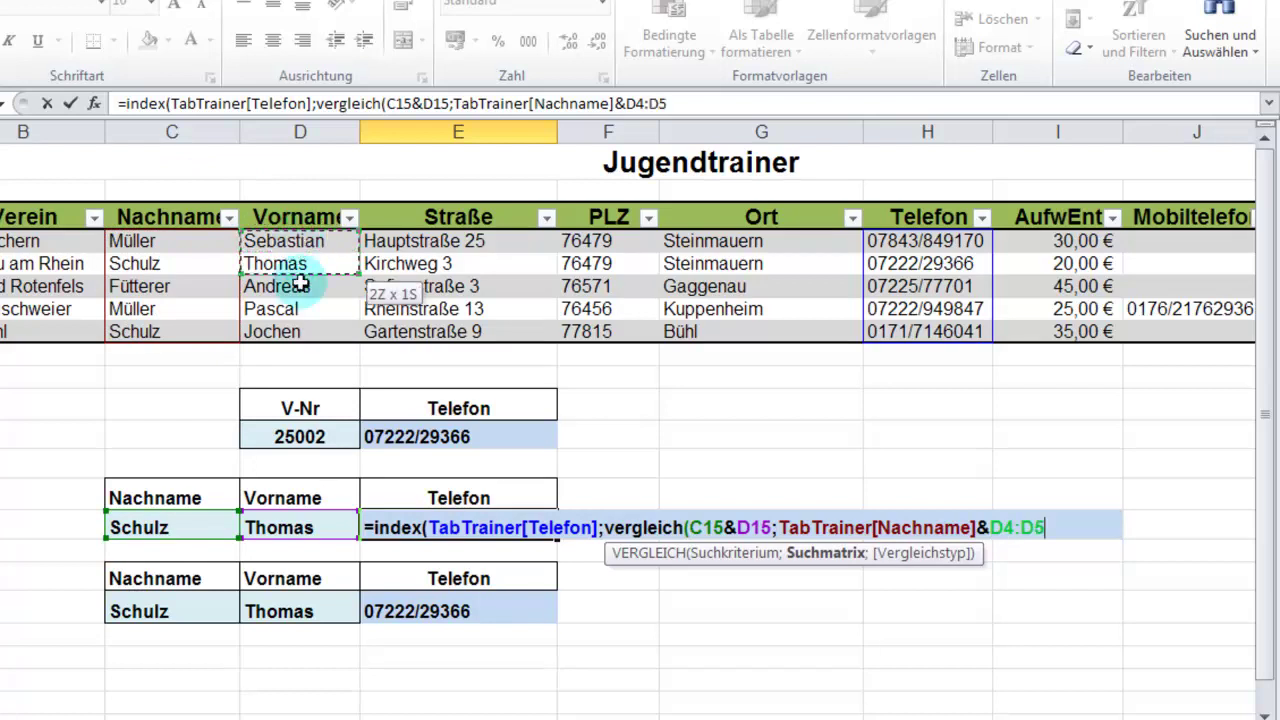
pyautogui.moveTo(300, 240); pyautogui.dragTo(300, 333)
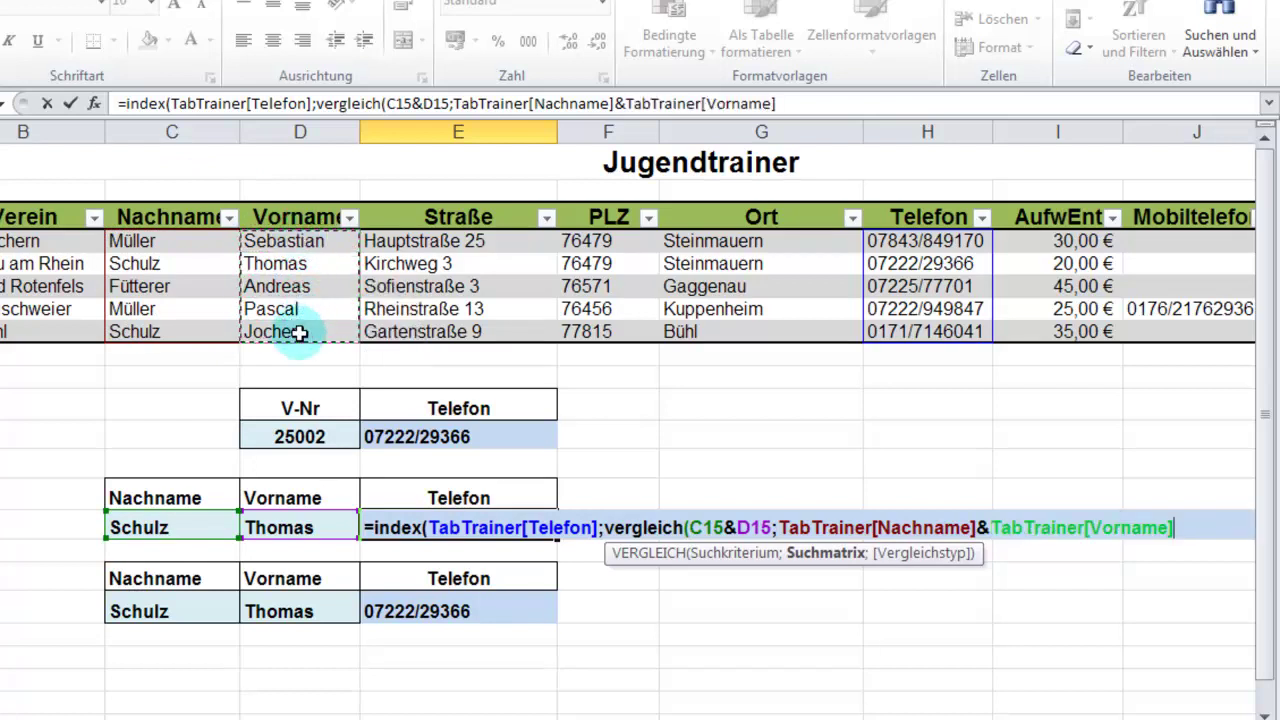
pyautogui.write(';')
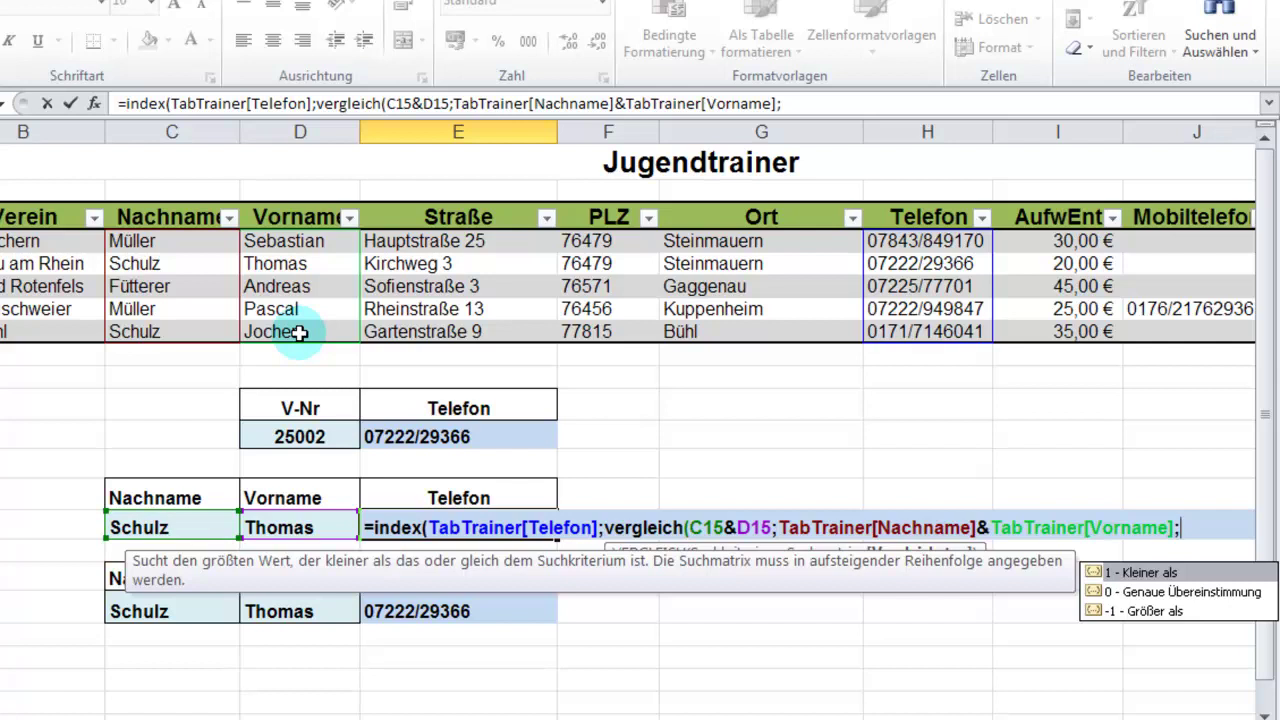
pyautogui.write('0')
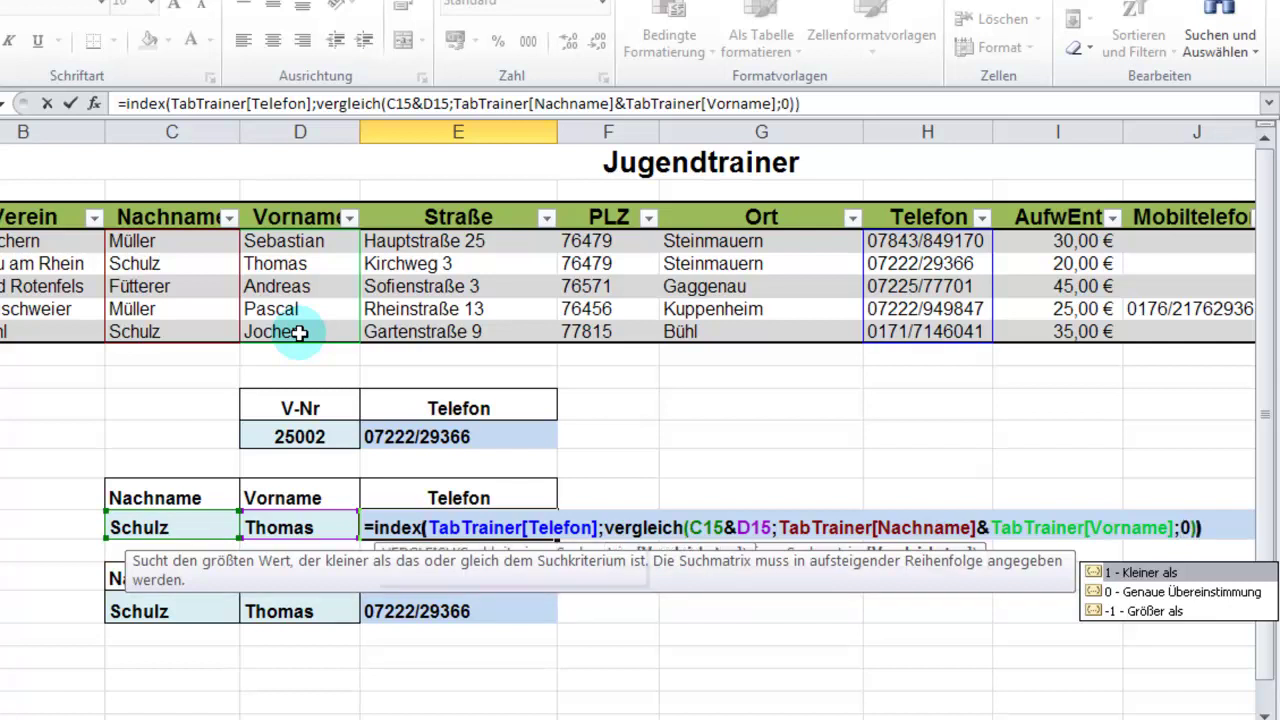
pyautogui.write('))')
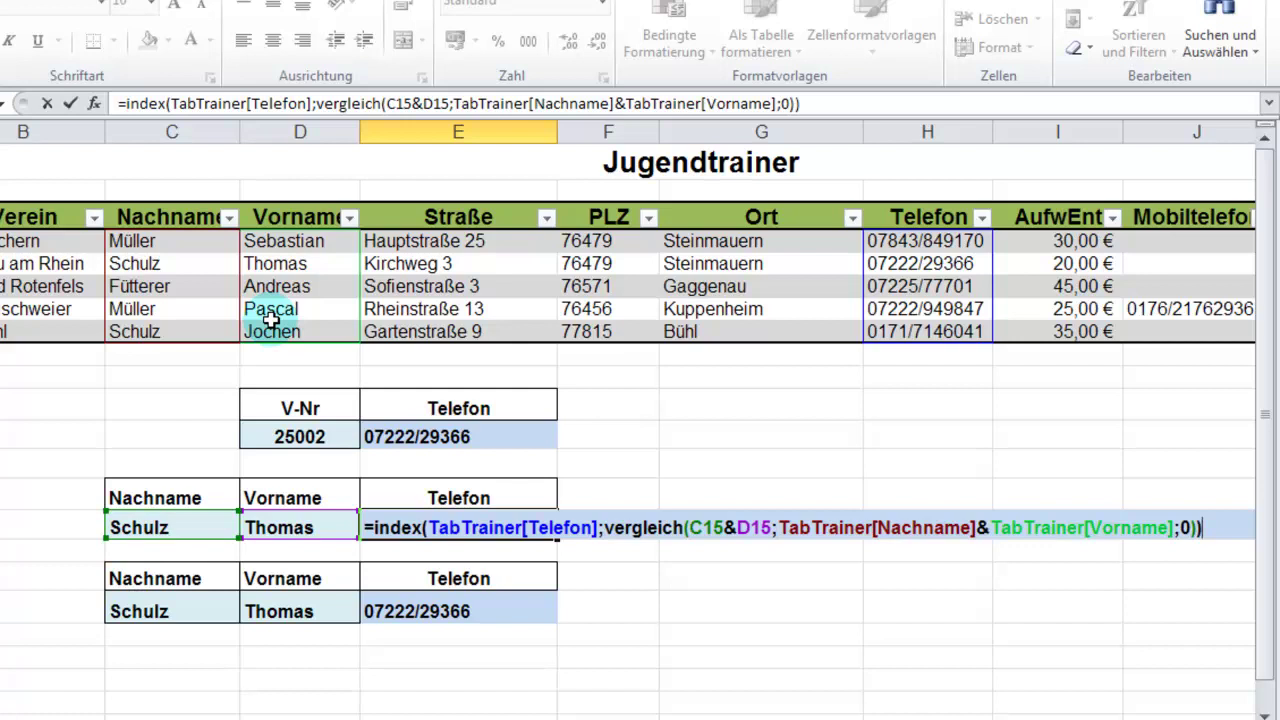
# - Confirm E15 as an array formula and change the first name in D15 to Jochen
pyautogui.hotkey('ctrl', 'shift', 'Return')
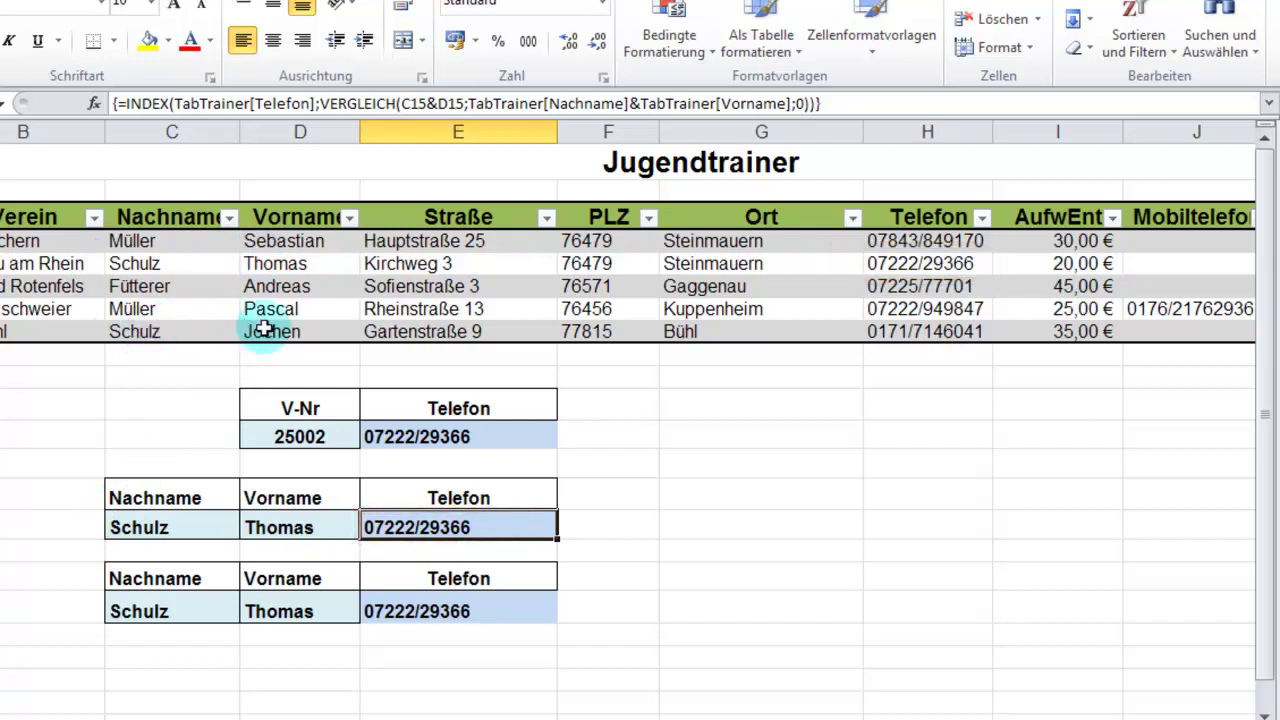
pyautogui.click(285, 527)
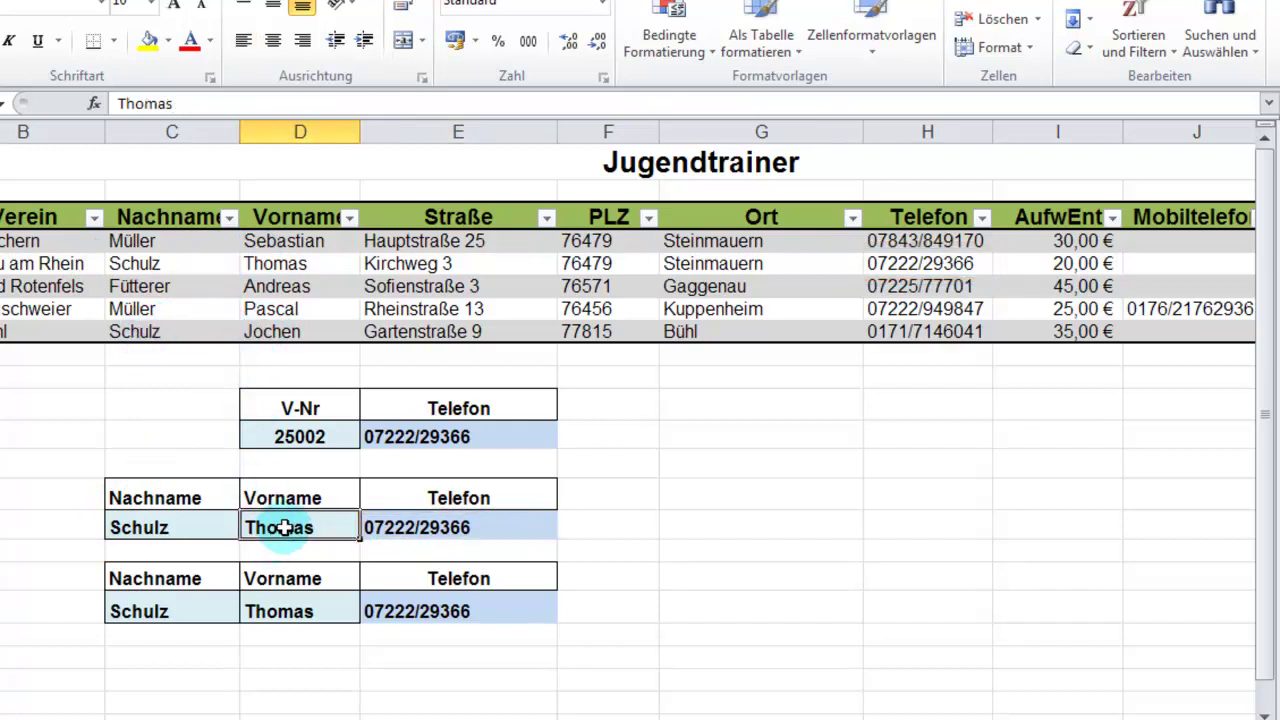
pyautogui.write('Jochen')
pyautogui.hotkey('ctrl', 'Return')
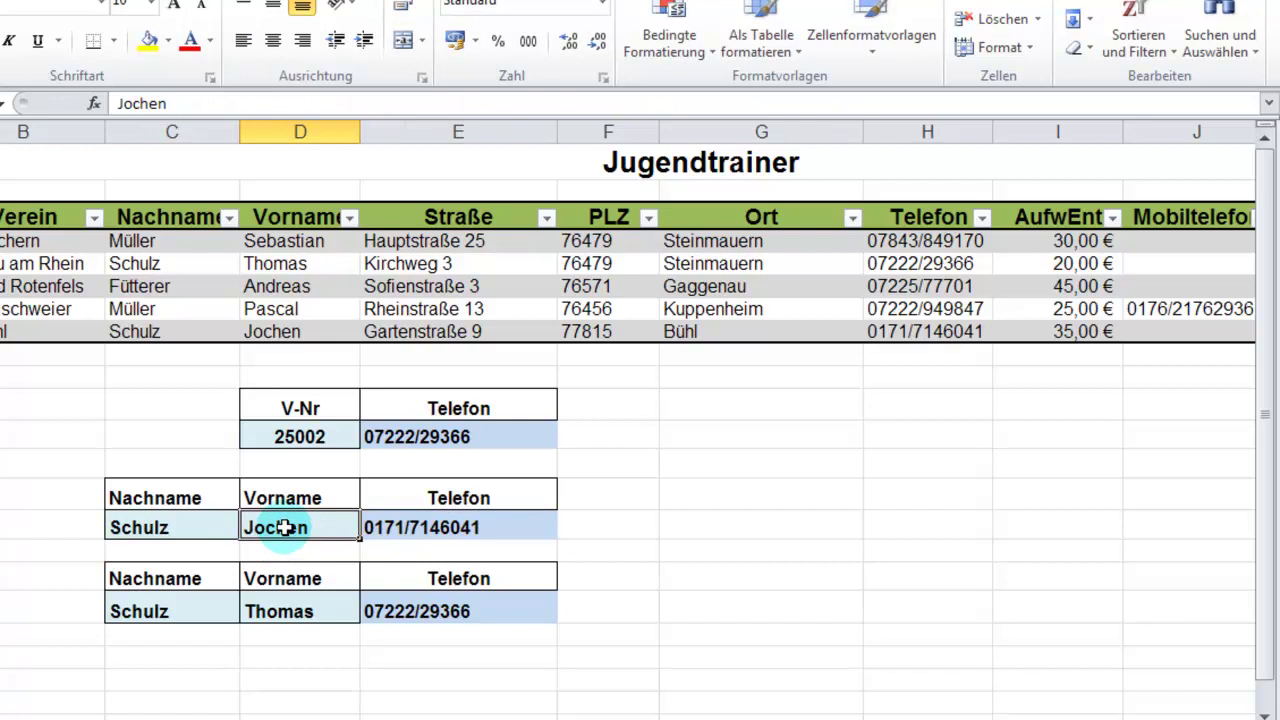
pyautogui.click(908, 331)
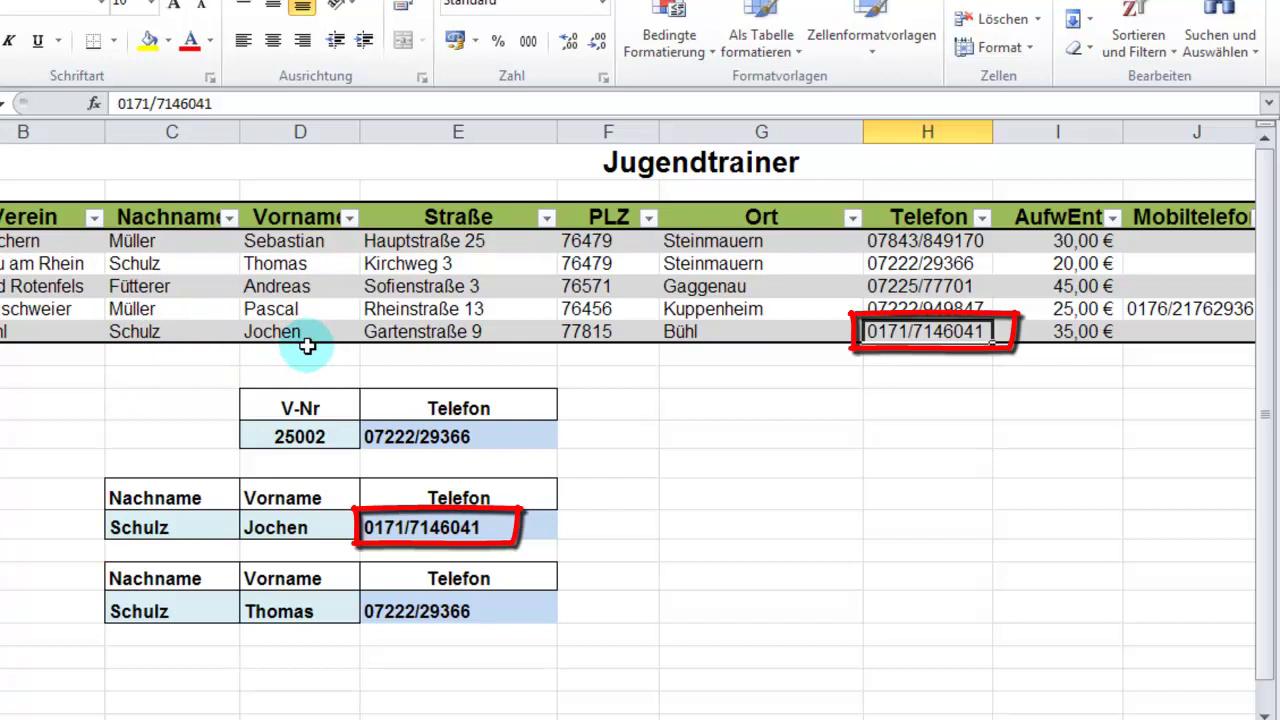
pyautogui.click(416, 607)
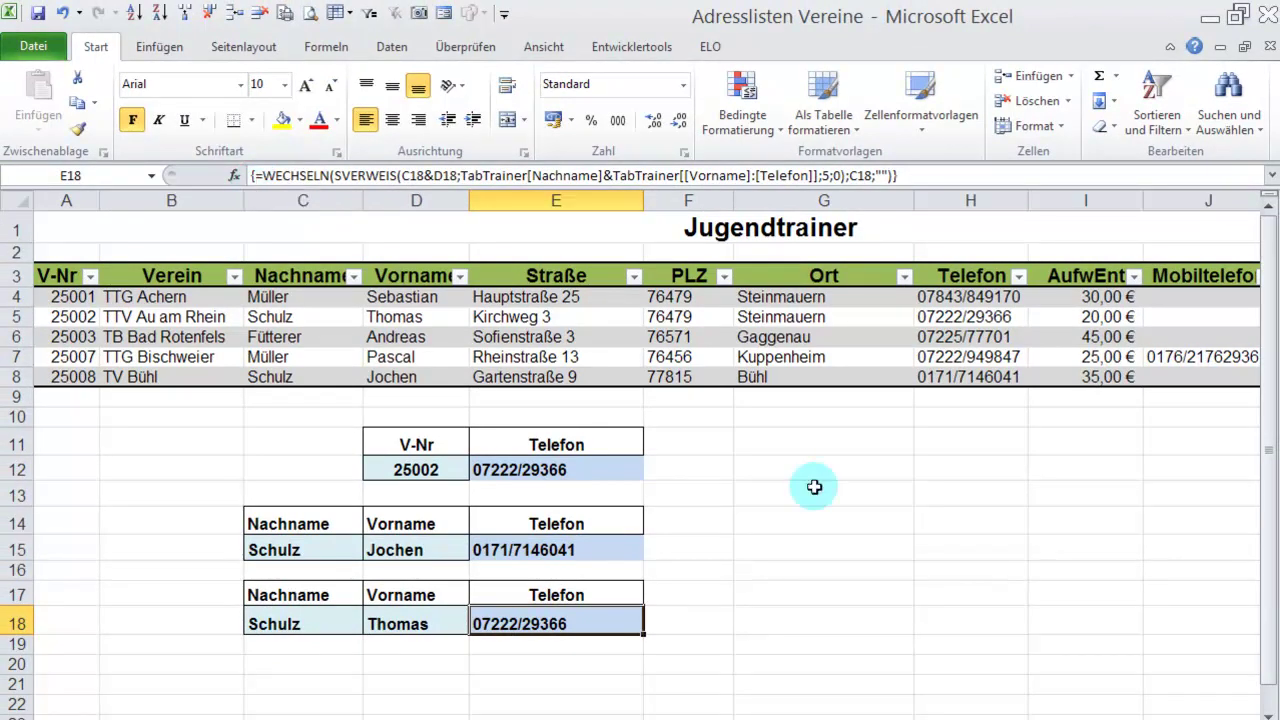
pyautogui.press('F2')
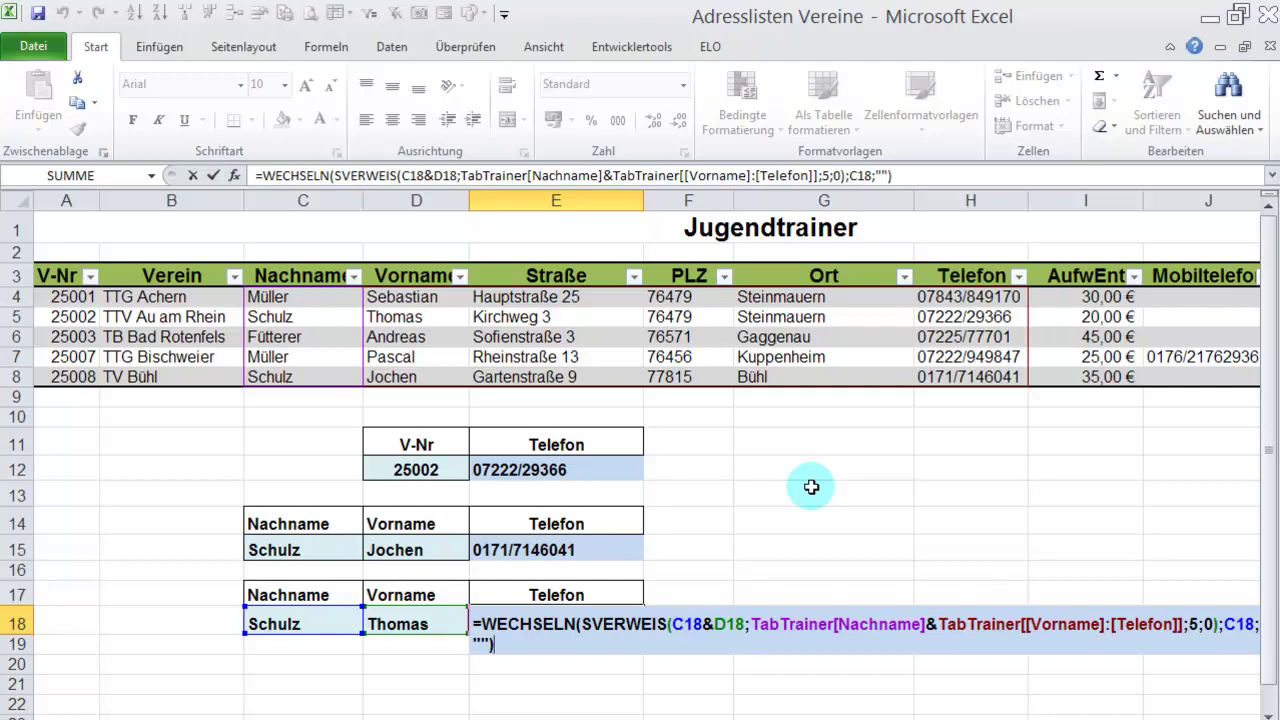